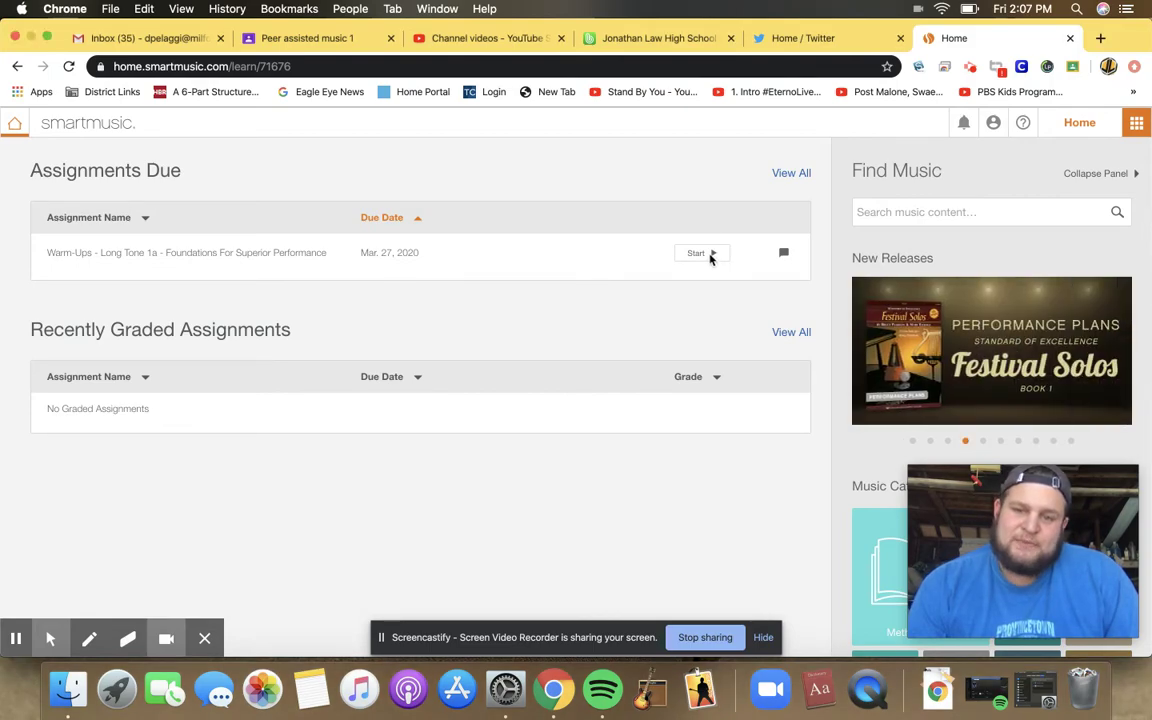
Step: Start the Long Tone 1a assignment and confirm Trumpet as the instrument part
left_click(700, 253)
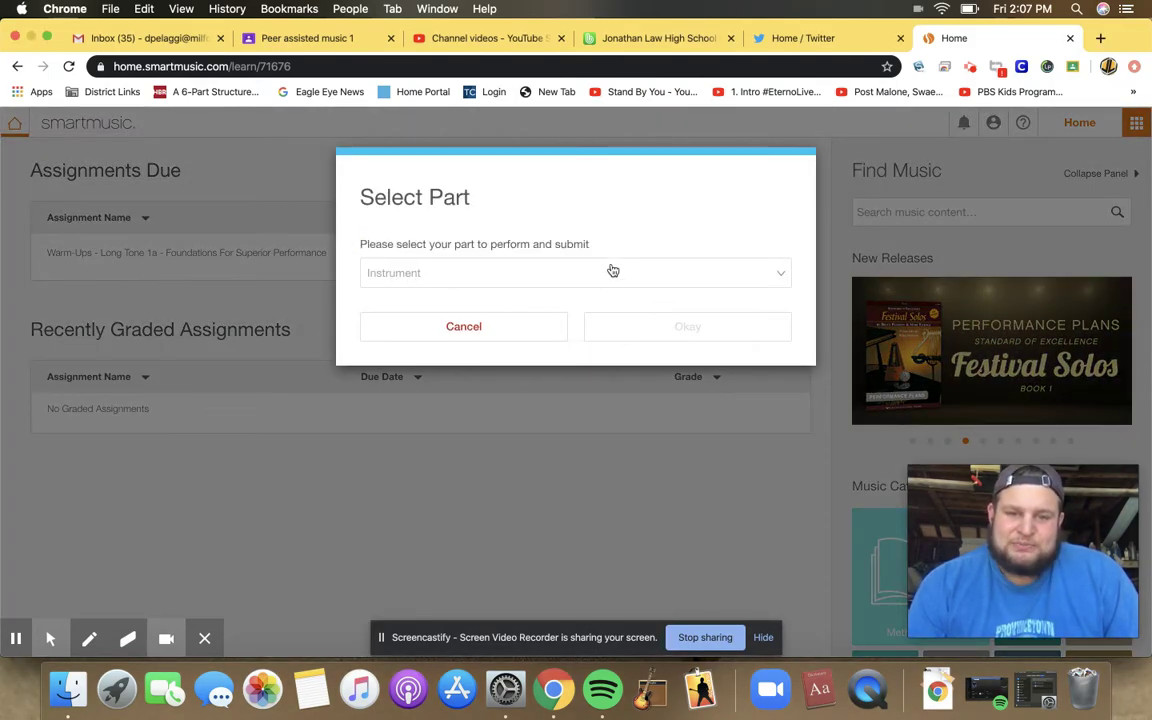
left_click(616, 270)
scroll(594, 337, "down", 5)
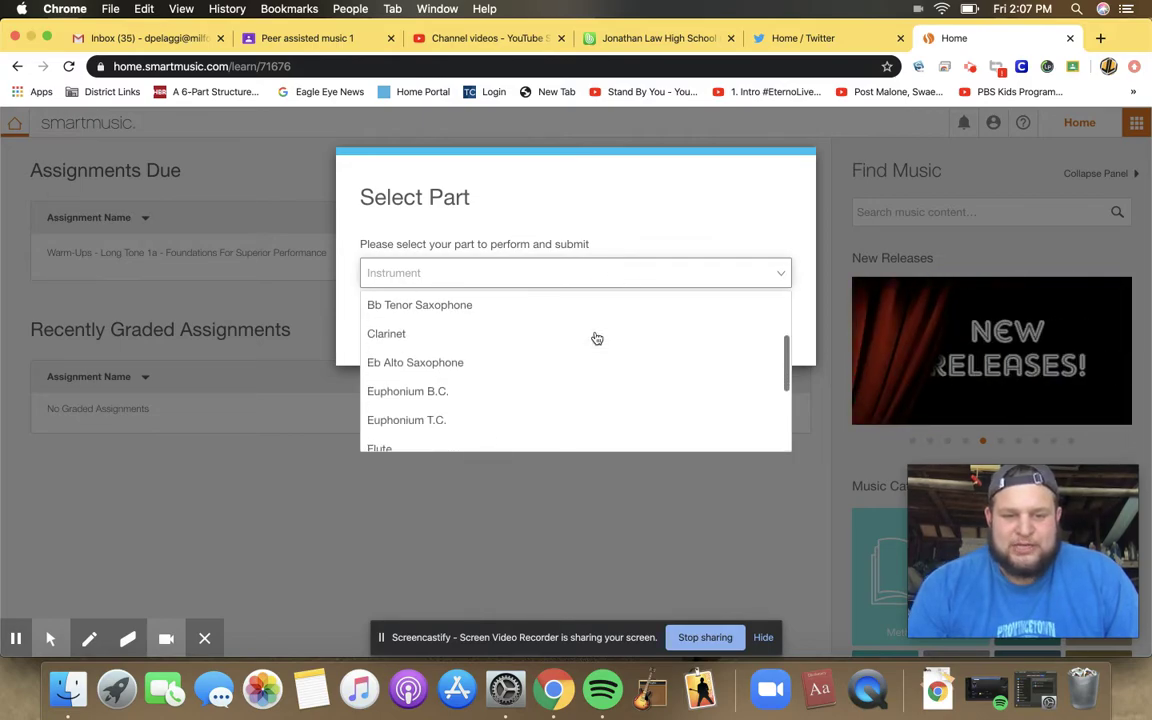
left_click(510, 410)
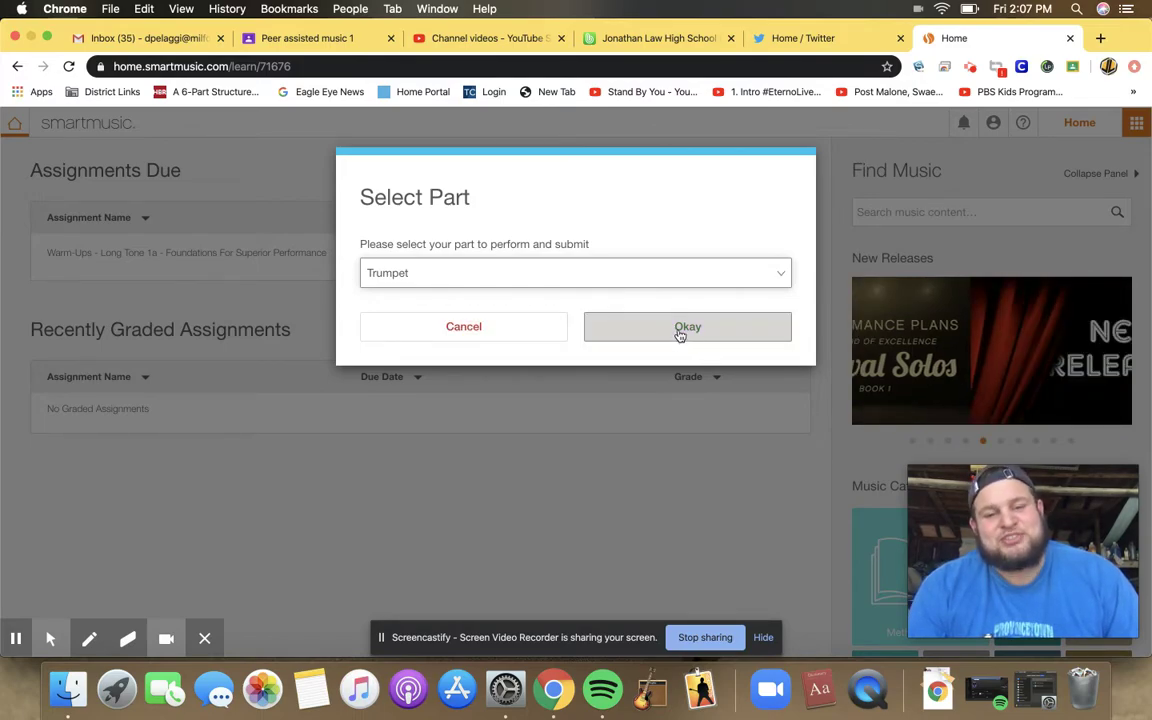
left_click(679, 333)
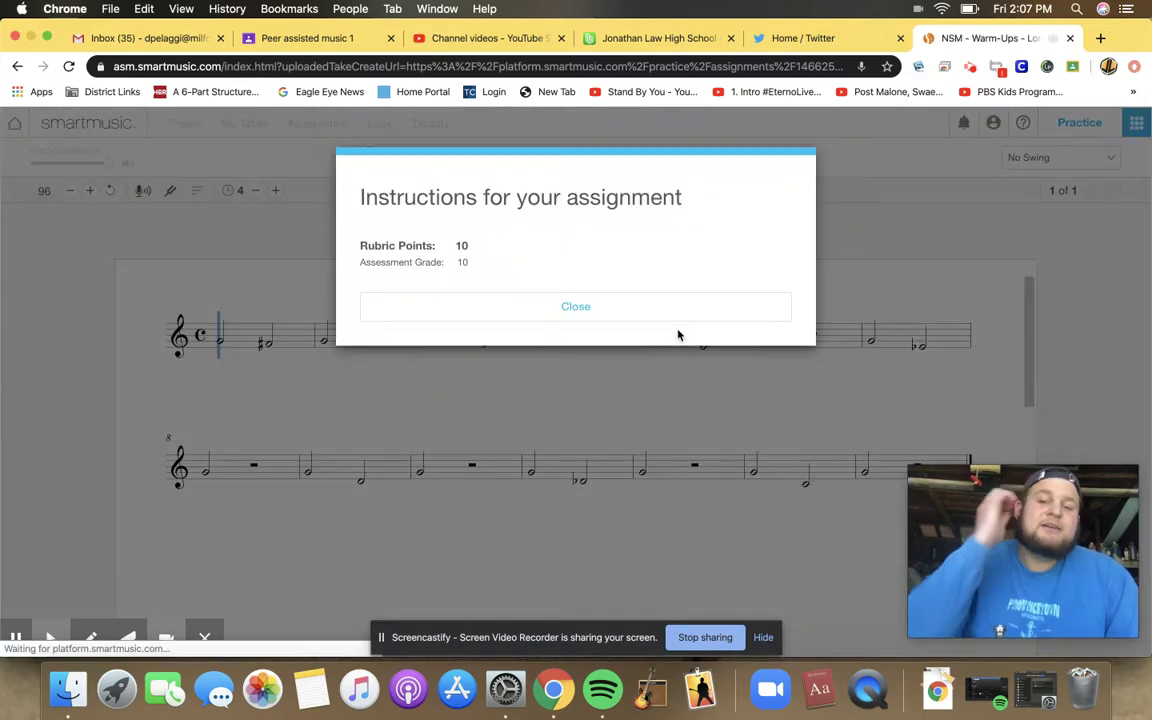
Step: Close the instructions, then play and pause Long Tone 1a after about six measures
left_click(617, 314)
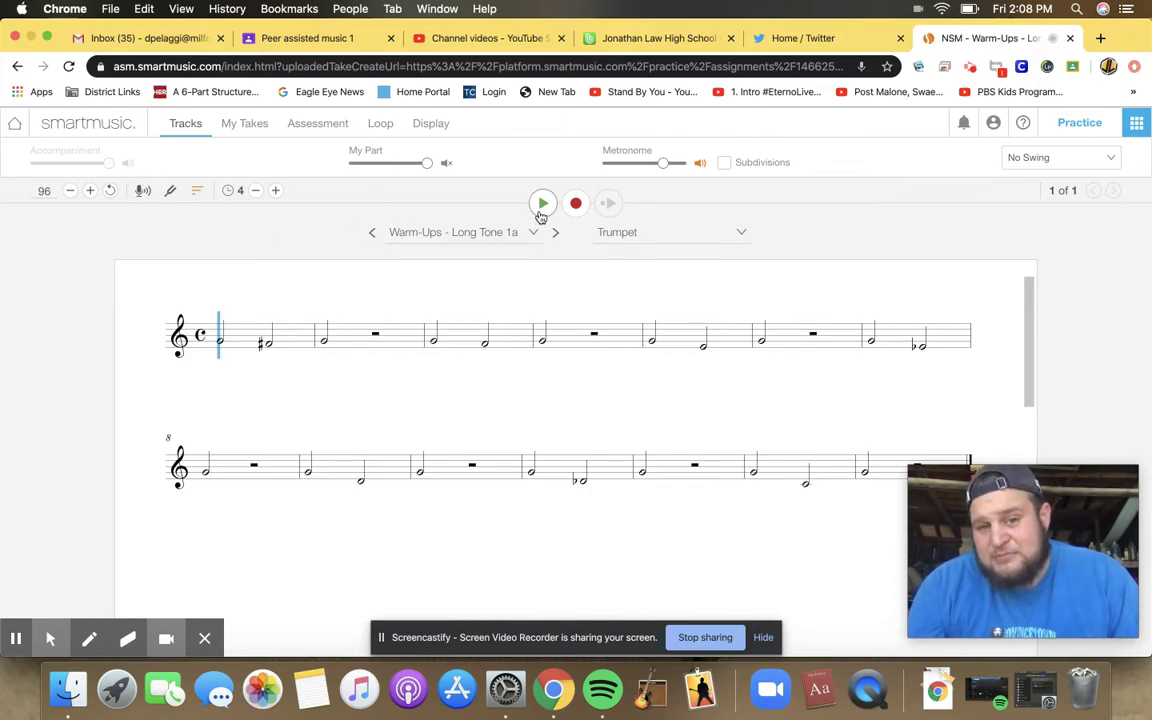
left_click(542, 204)
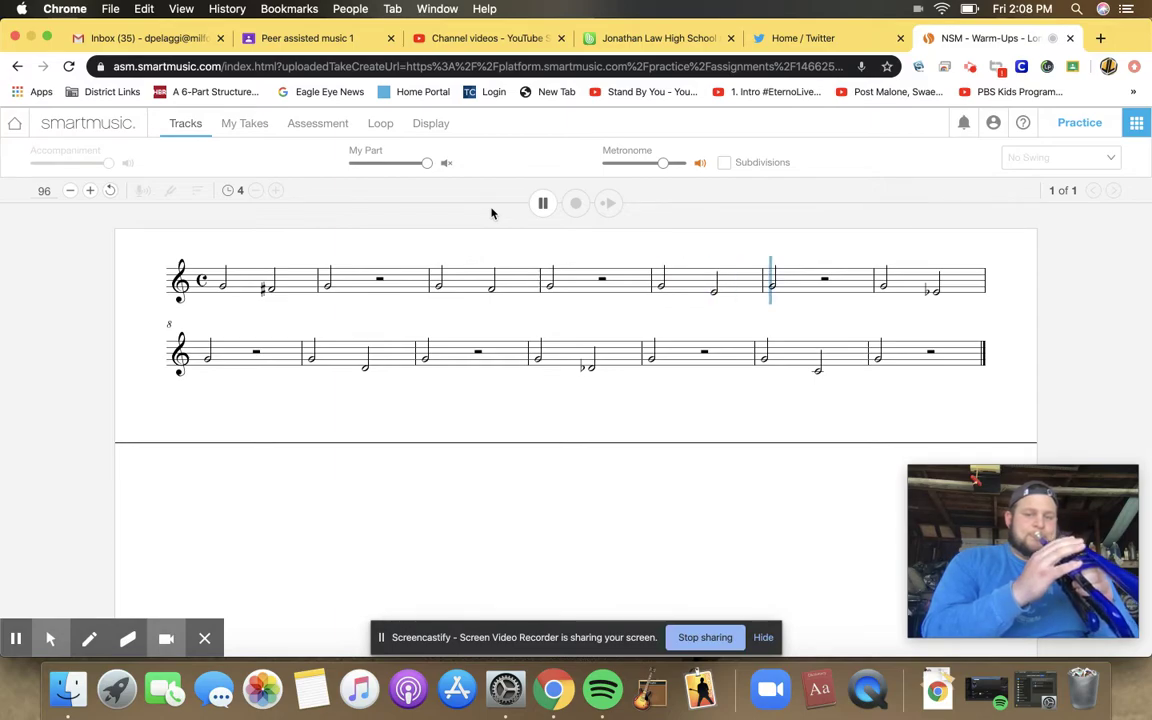
left_click(542, 204)
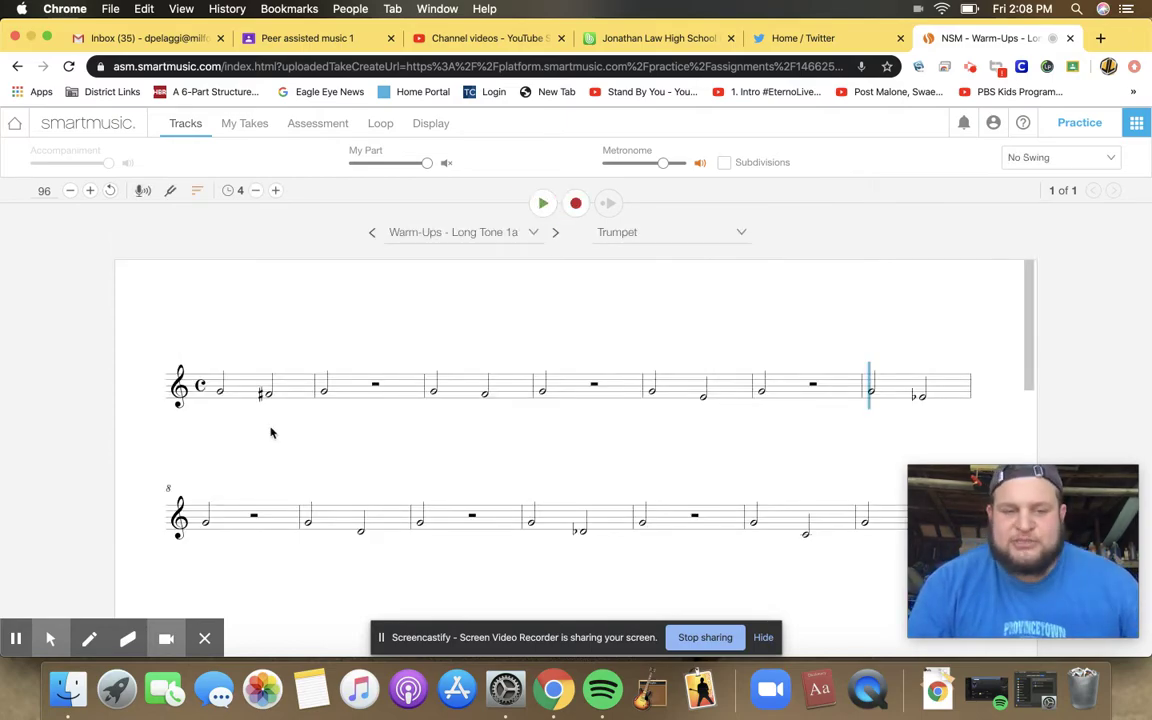
Step: Show the fingering chart for the C#/Db note, then move playback back to measure 1
left_click(197, 356)
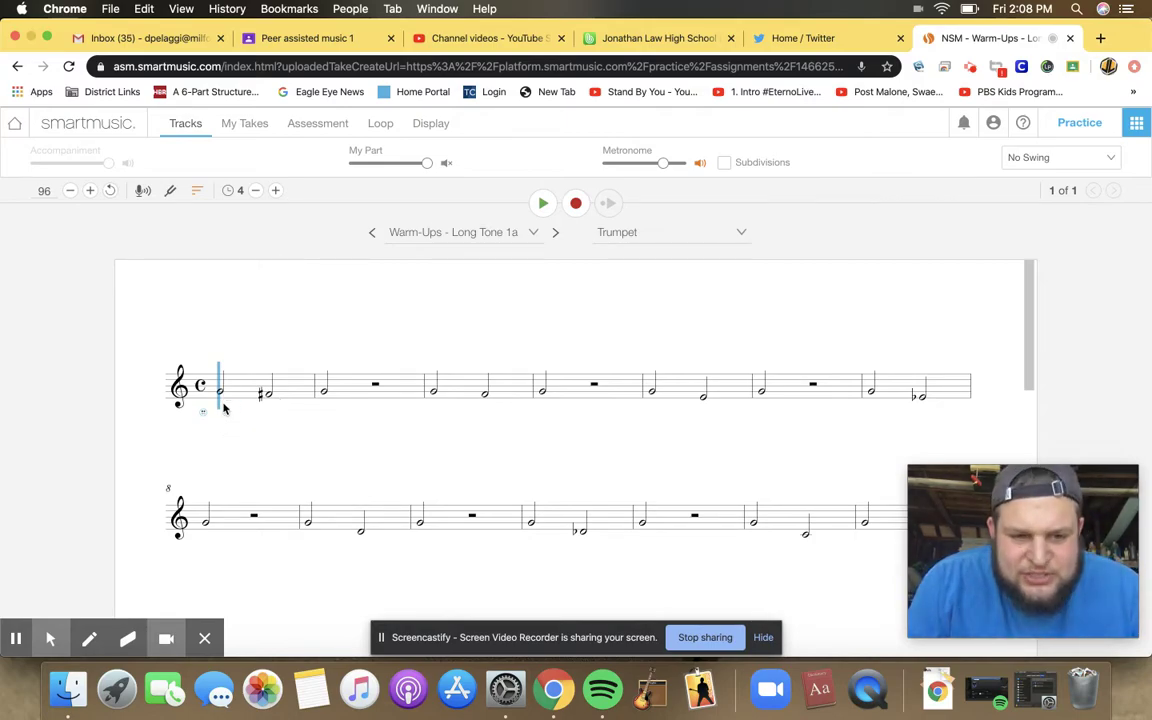
left_click(268, 396)
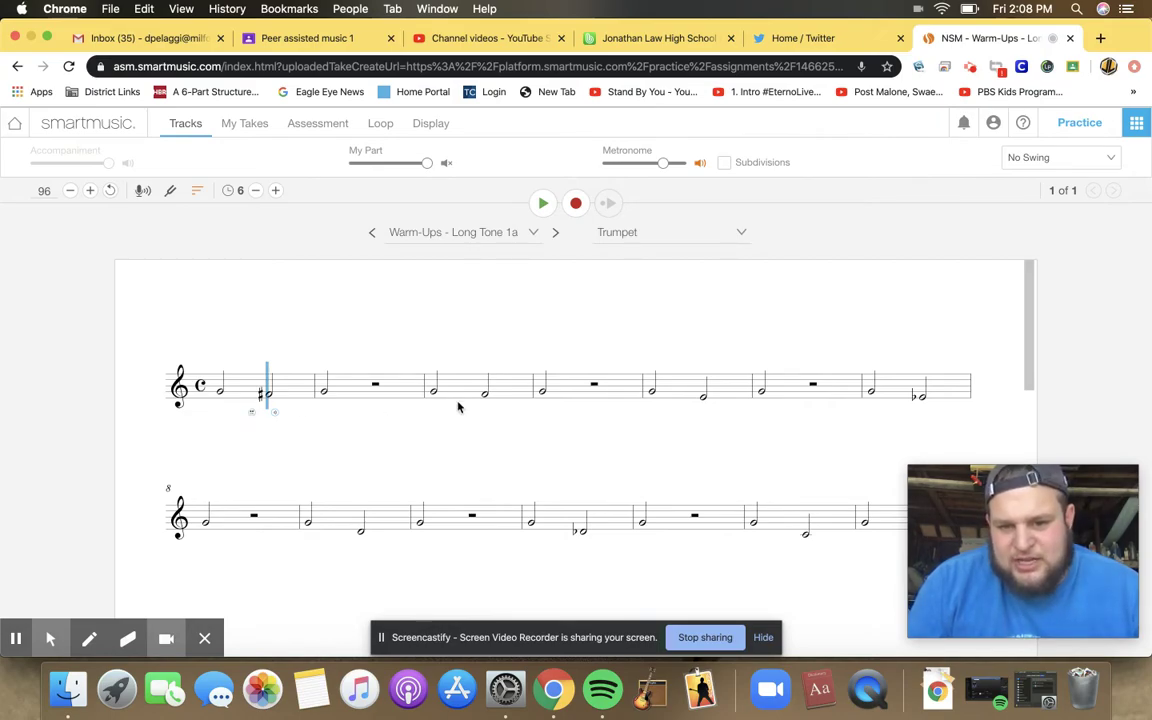
left_click(583, 535)
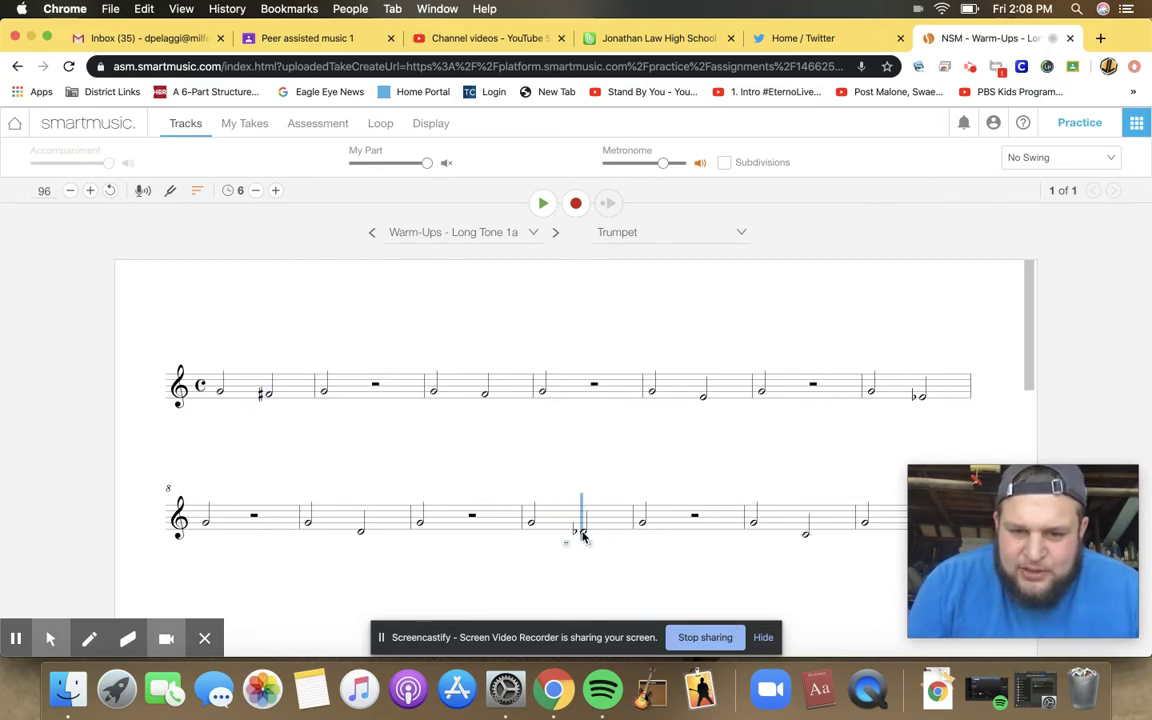
left_click(566, 545)
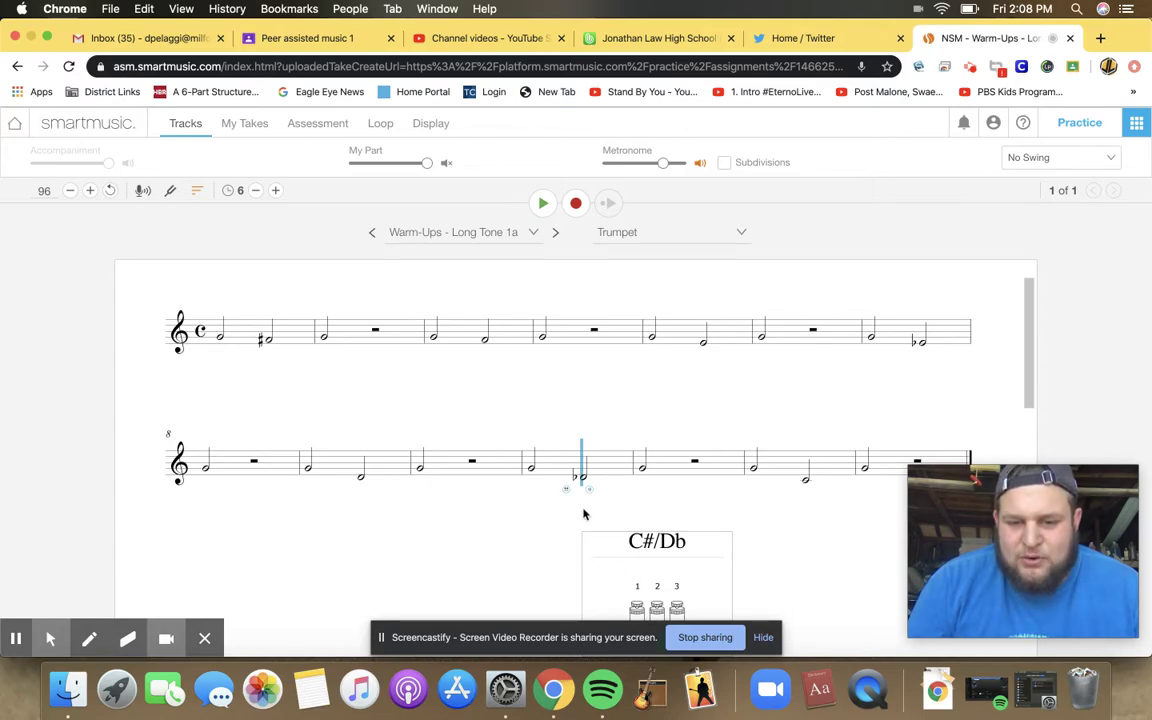
left_click(222, 338)
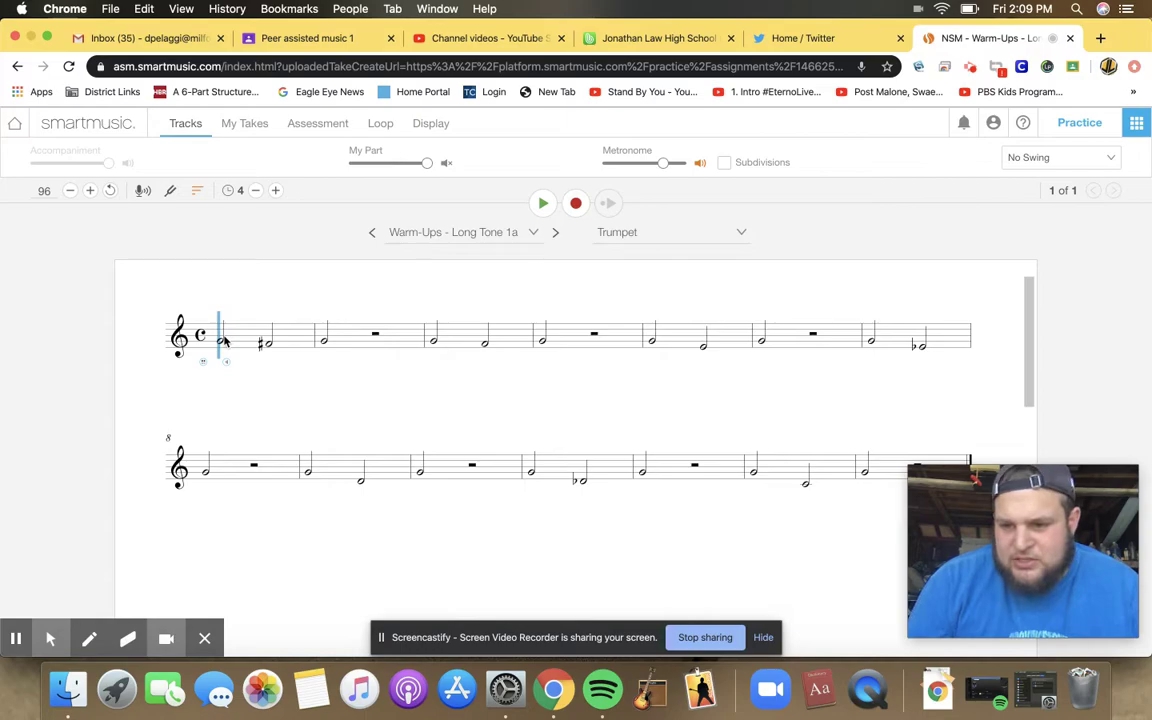
scroll(366, 361, "down", 2)
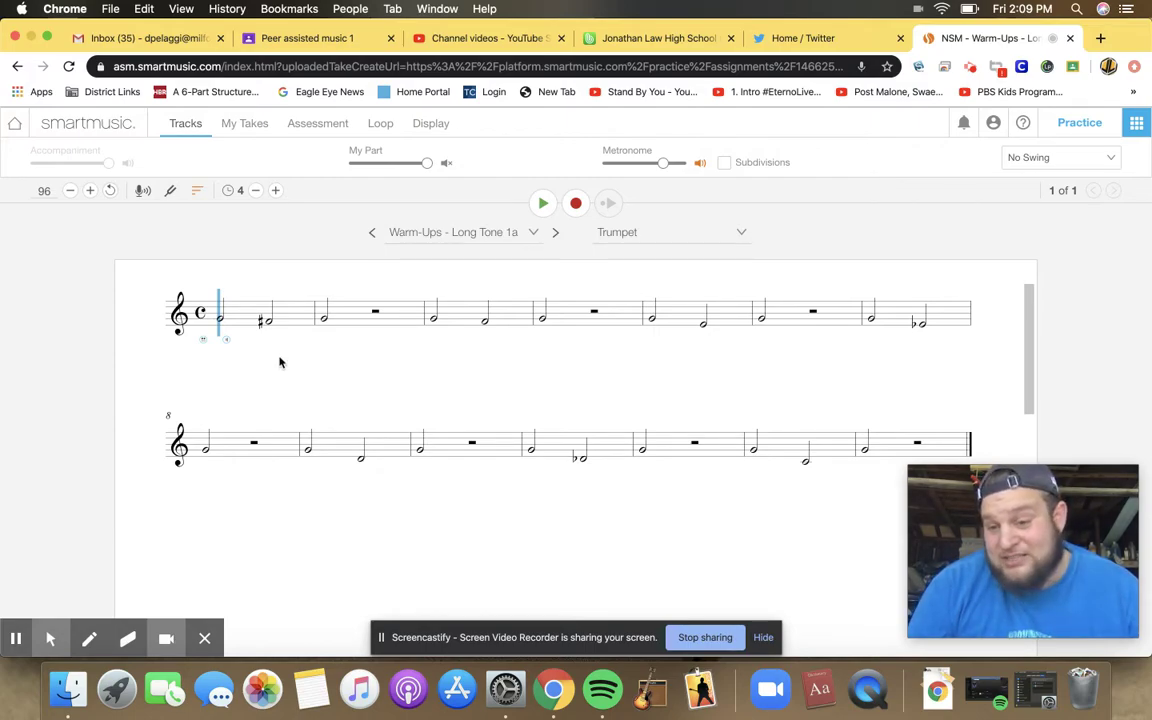
Step: Record take 1 of Long Tone 1a after a microphone test, scoring 46% at 96 bpm
left_click(568, 208)
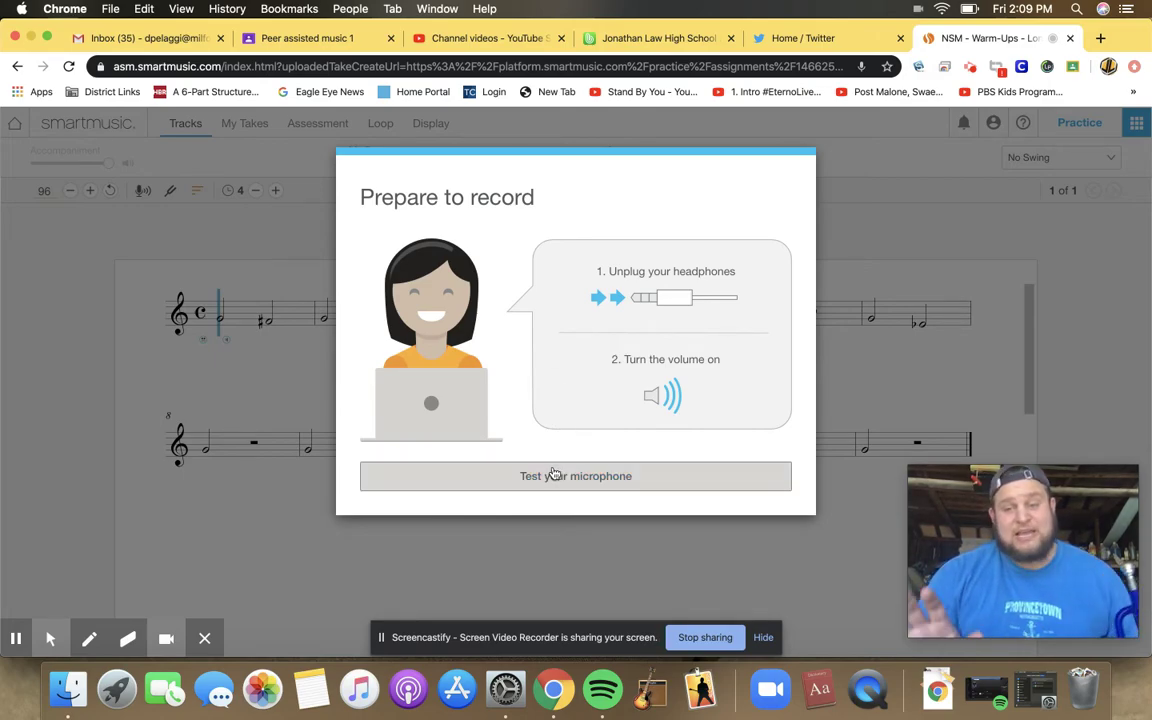
left_click(554, 476)
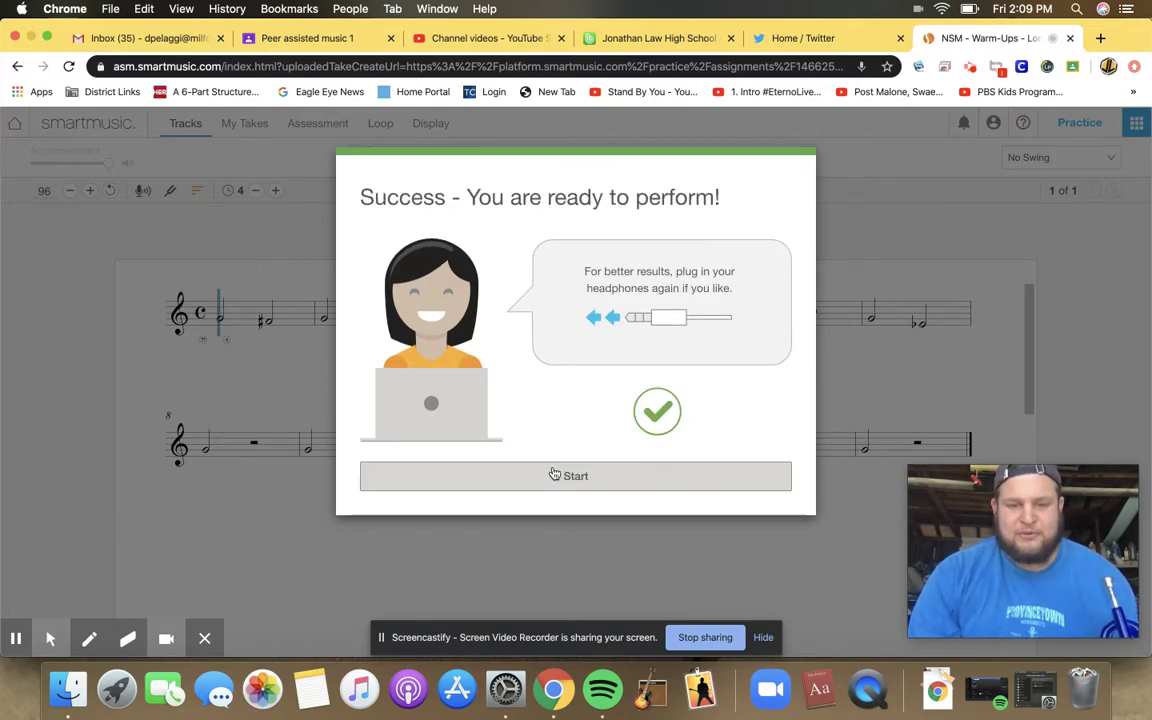
left_click(554, 476)
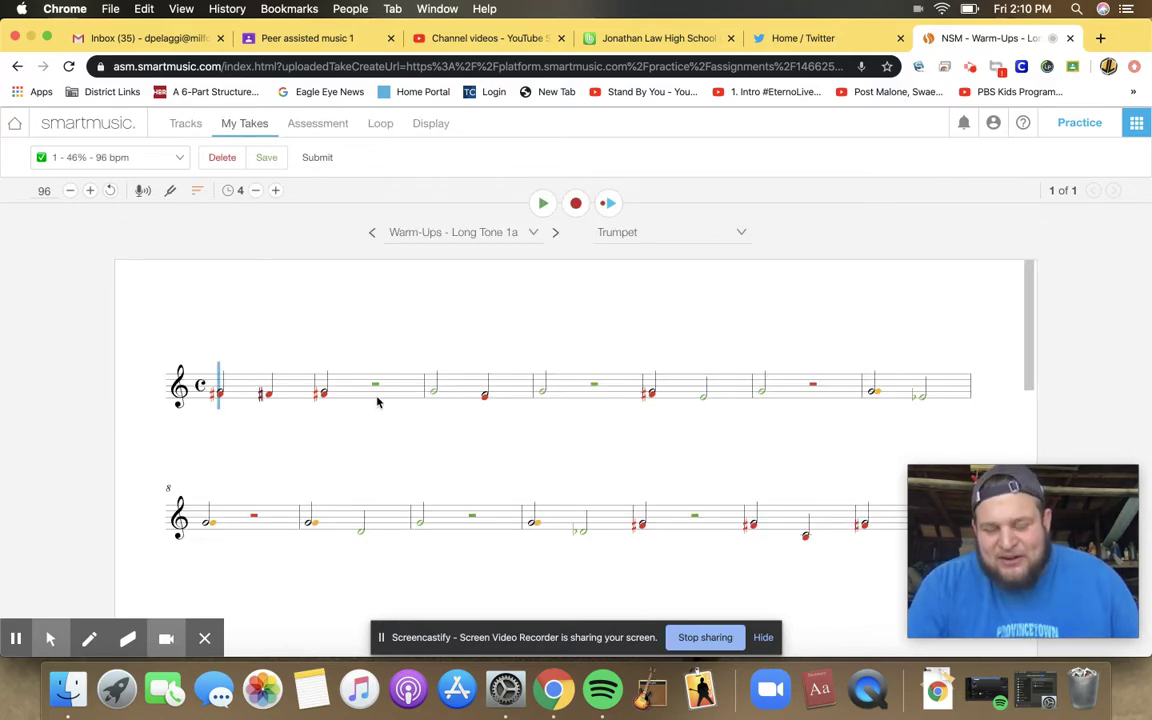
scroll(285, 373, "down", 1)
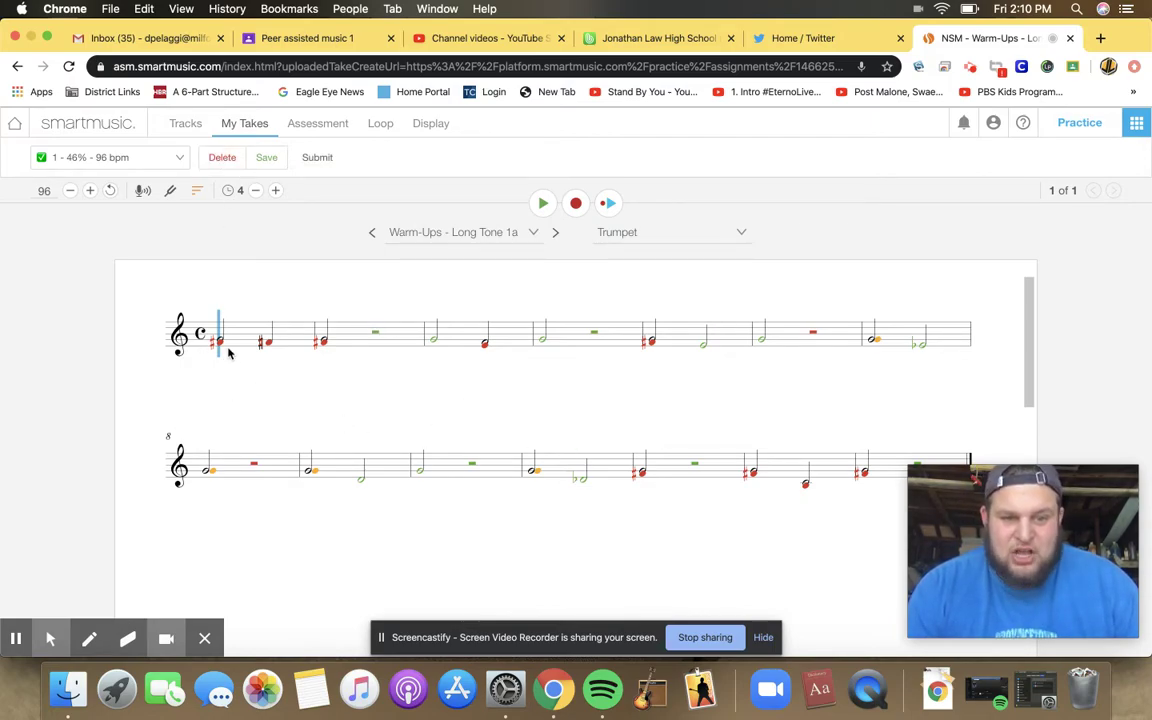
left_click(226, 159)
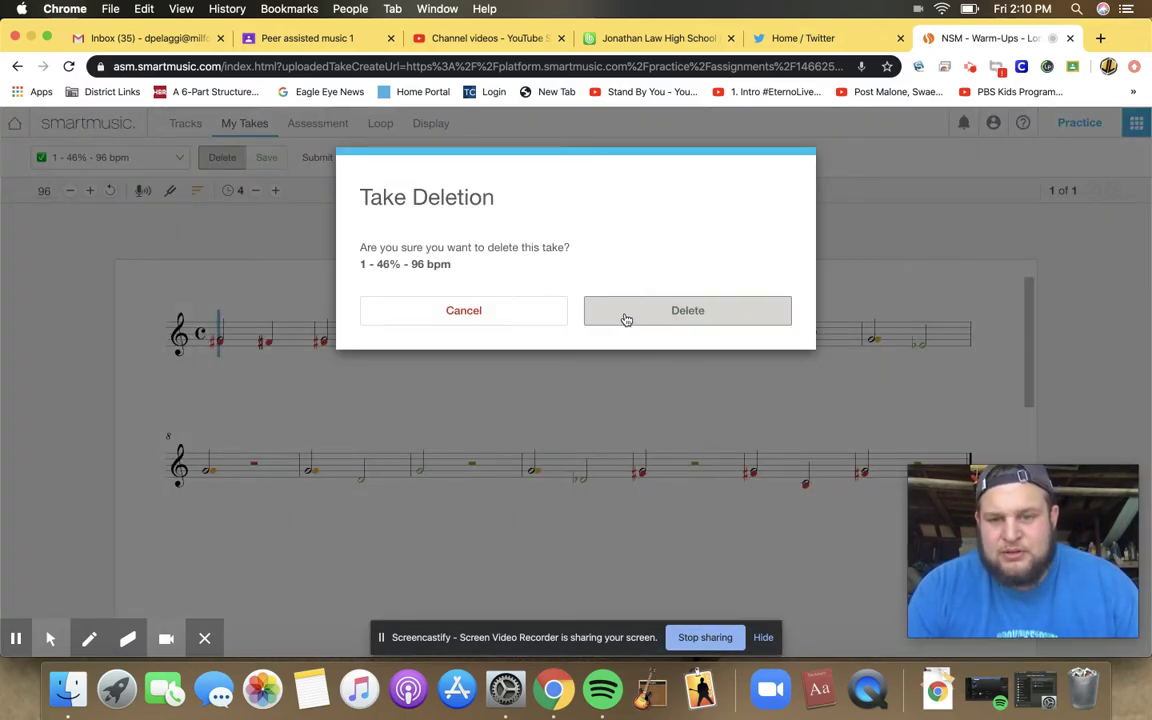
left_click(626, 318)
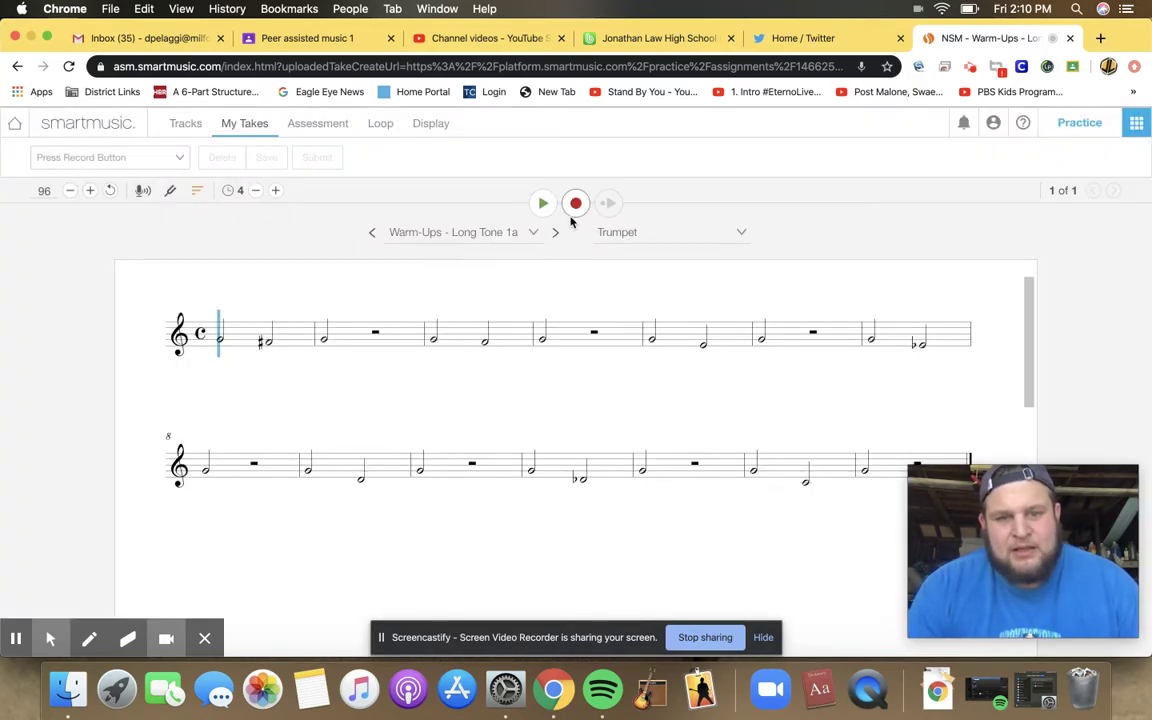
left_click(576, 212)
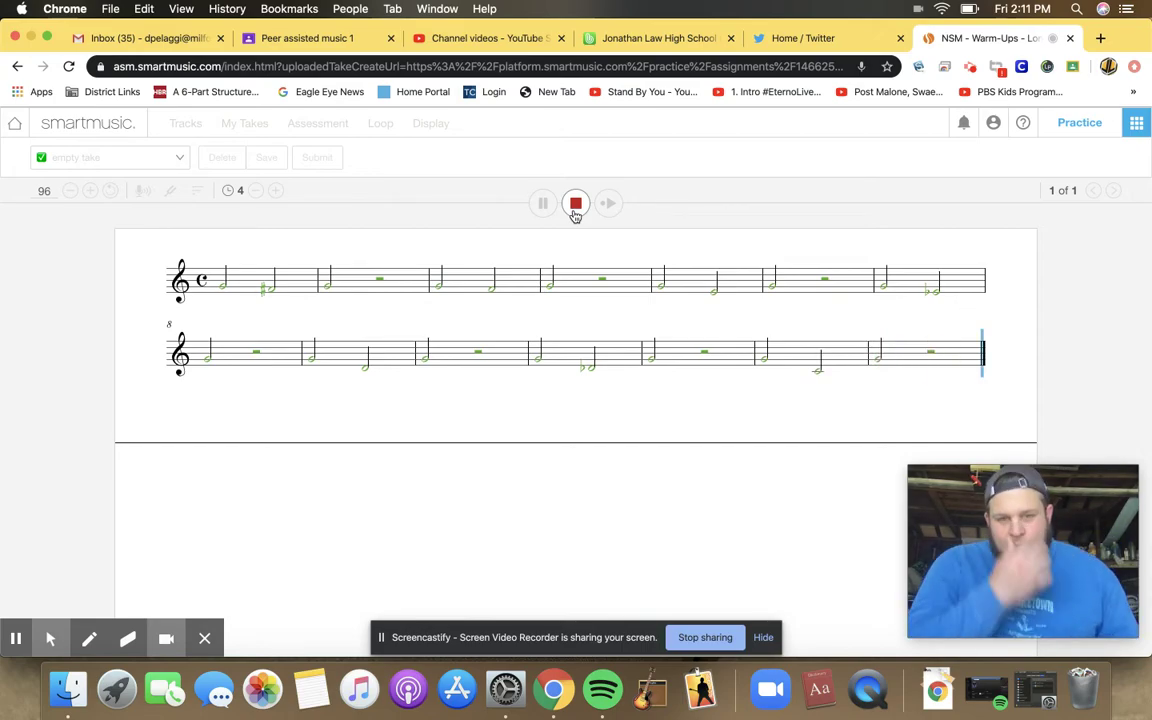
left_click(575, 206)
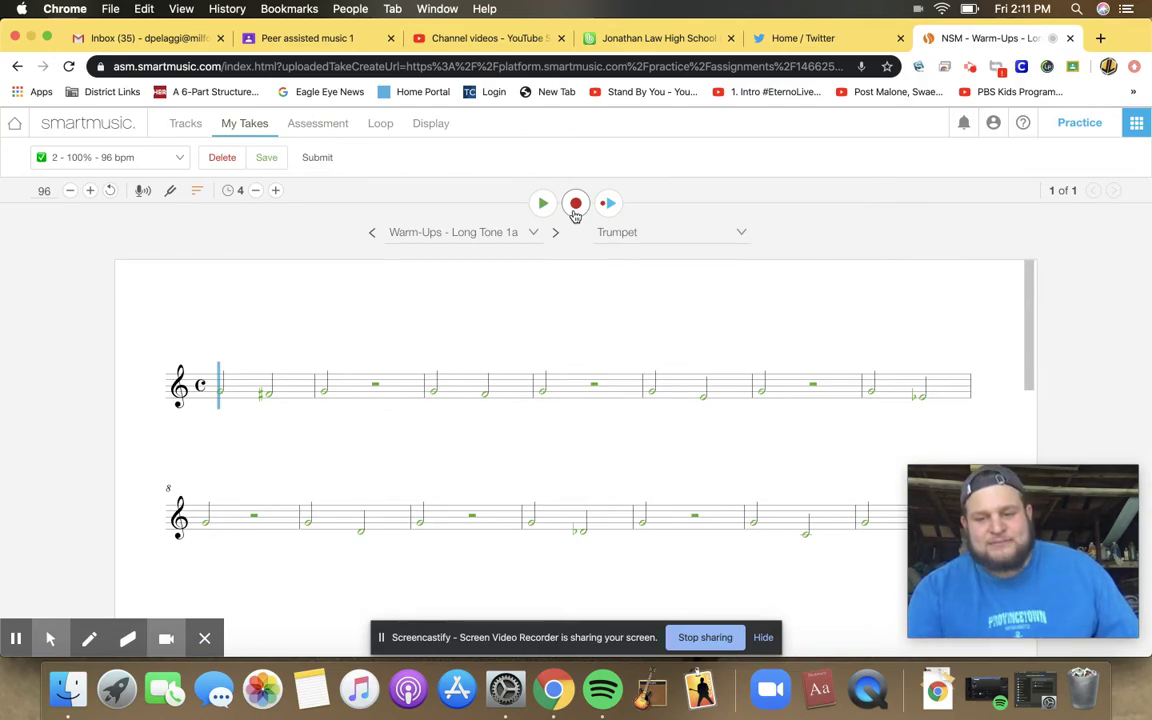
scroll(575, 308, "down", 1)
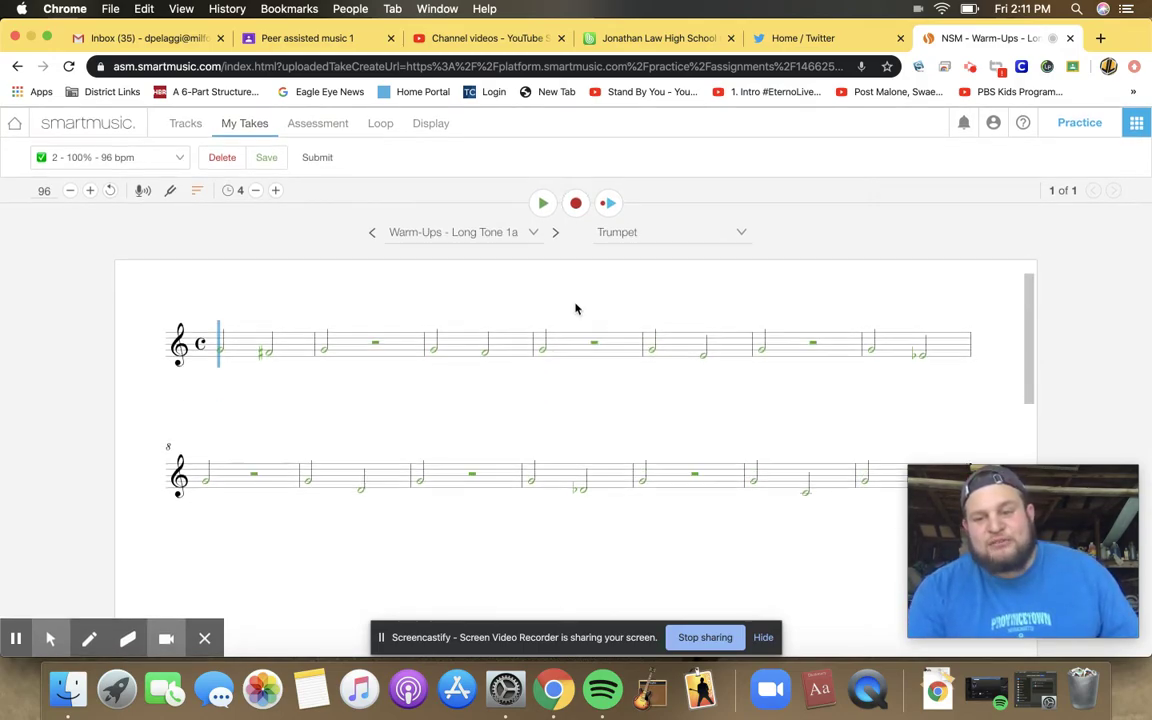
scroll(575, 308, "down", 1)
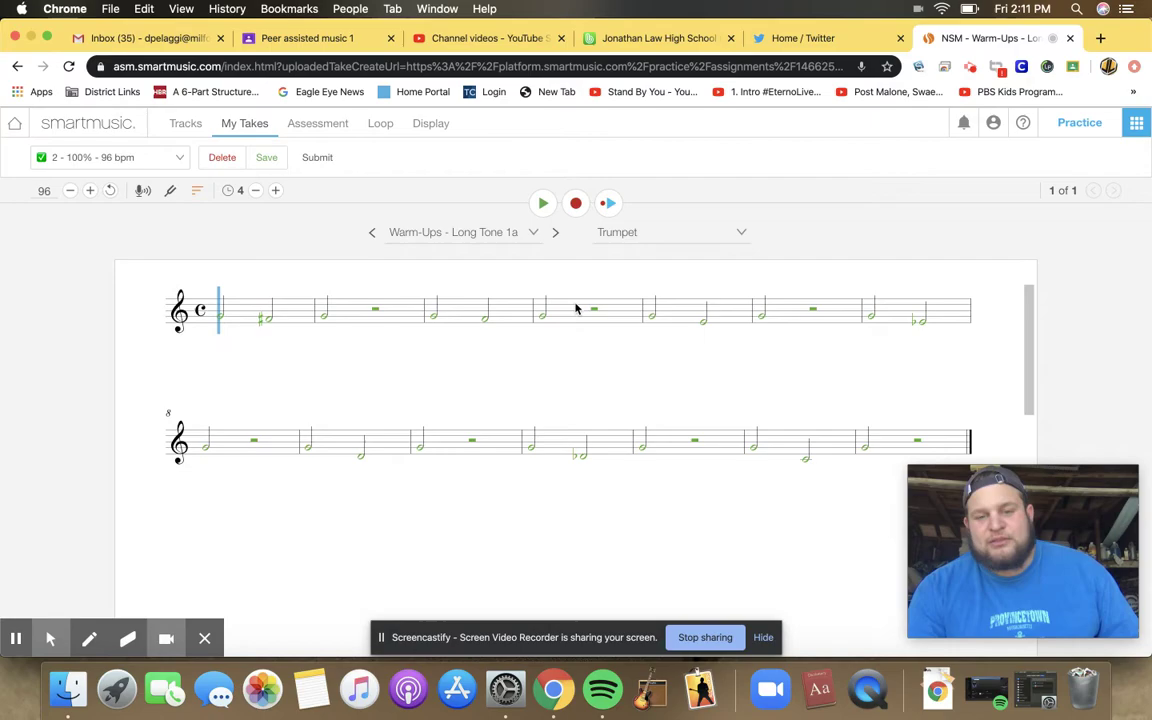
scroll(575, 308, "up", 1)
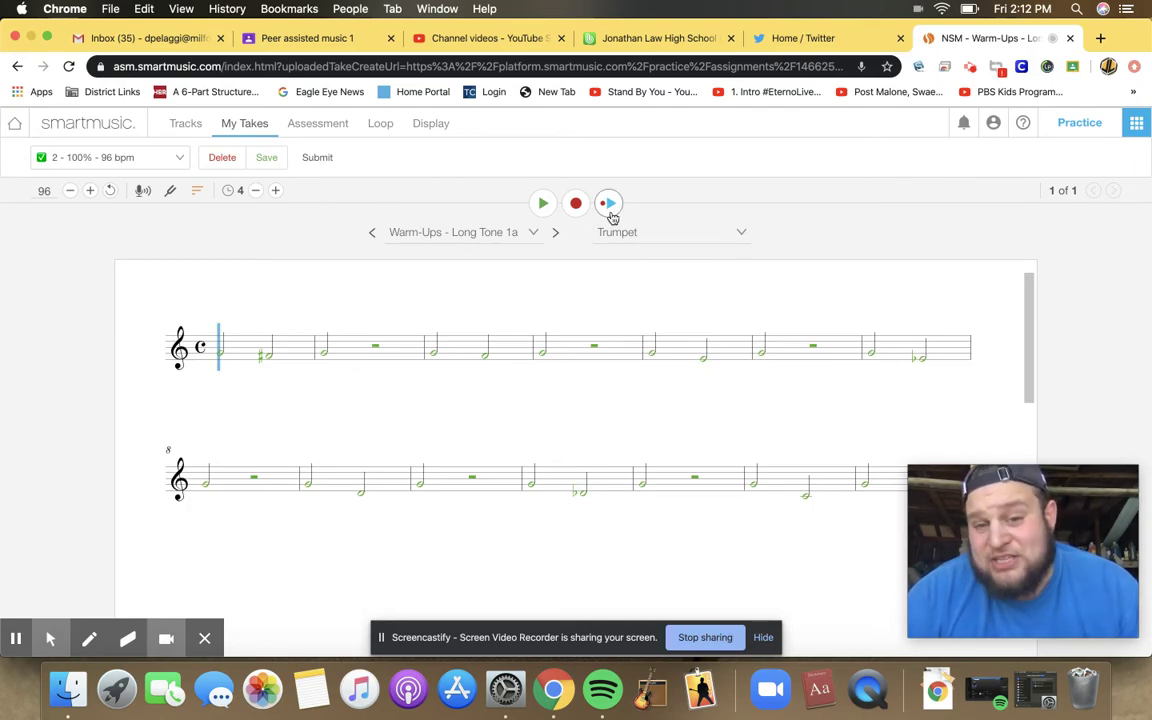
left_click(608, 204)
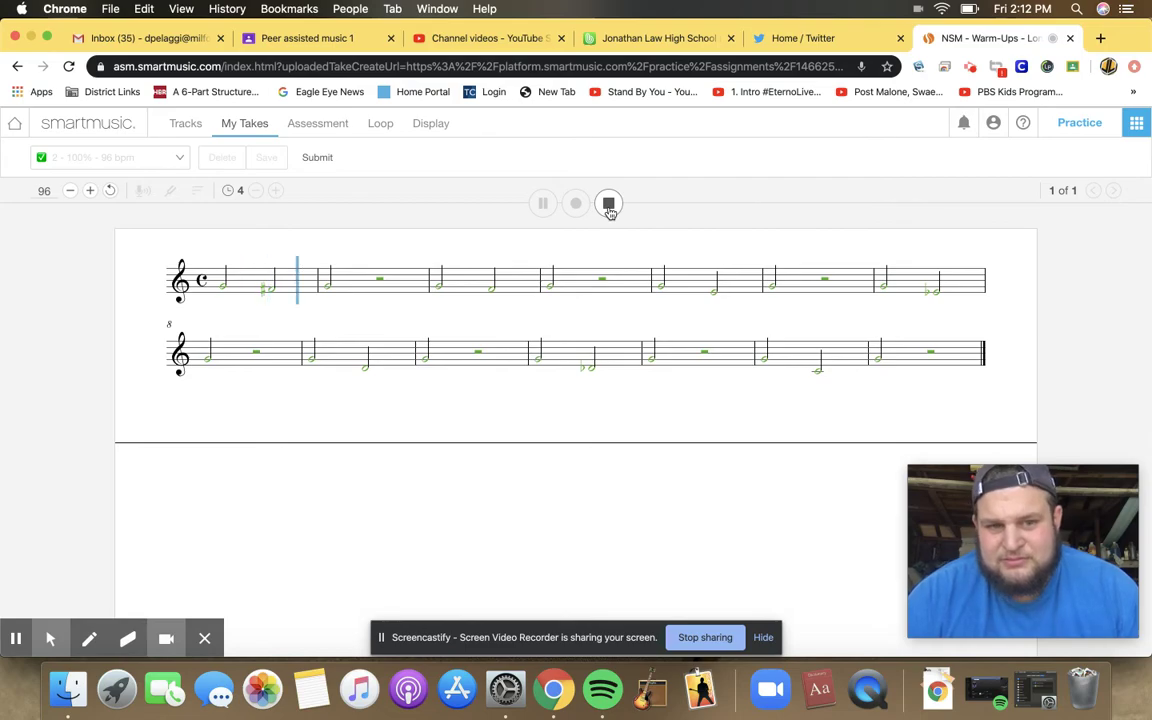
left_click(609, 207)
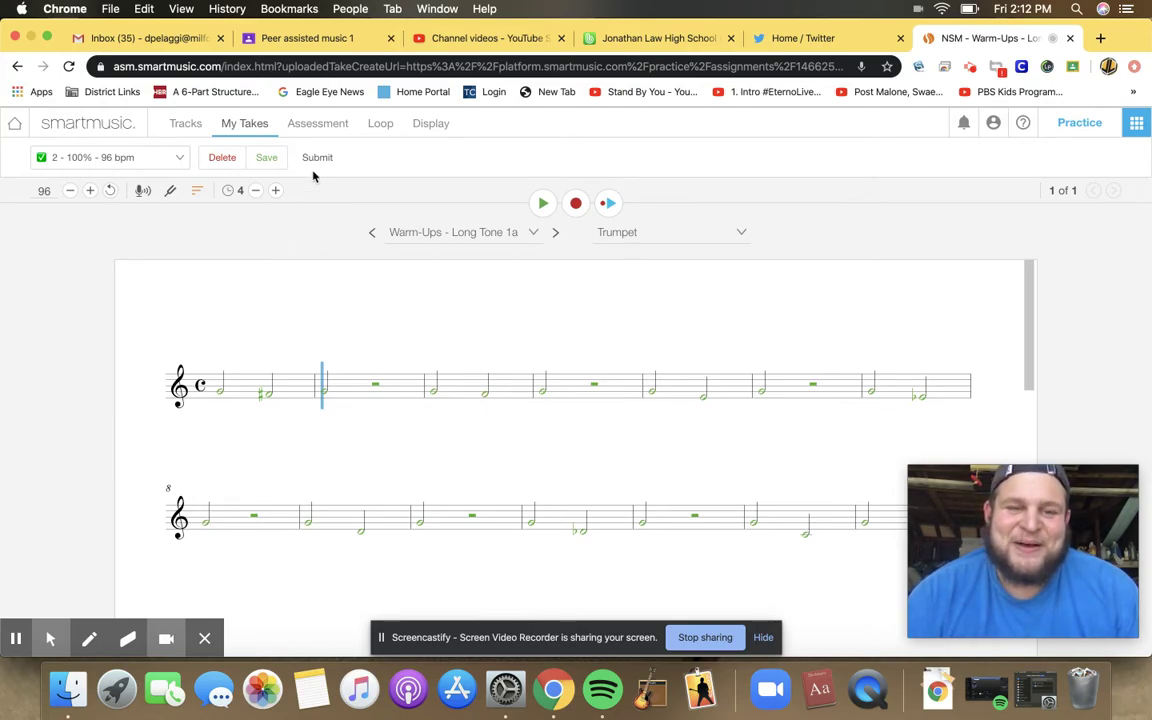
scroll(231, 339, "down", 2)
scroll(231, 339, "up", 2)
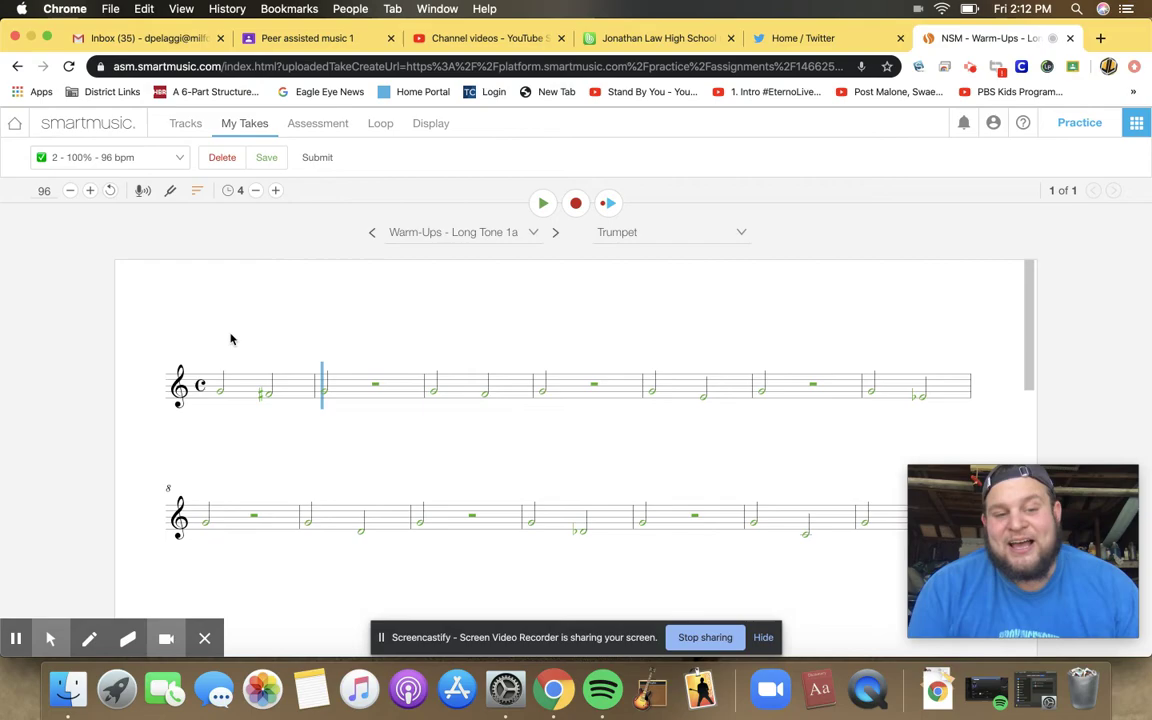
Step: Submit the take with comment 'Sorry my tone was really bad. I will work on it by playing more long tones.'
left_click(318, 160)
left_click(532, 280)
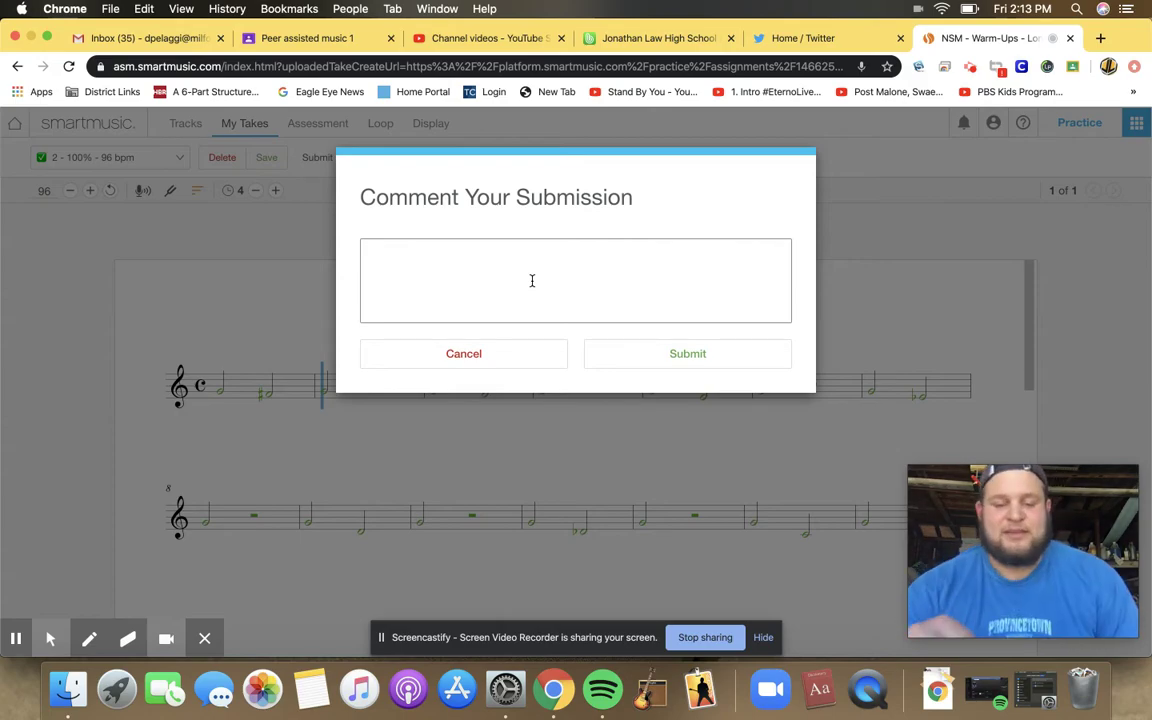
type("SOrry m")
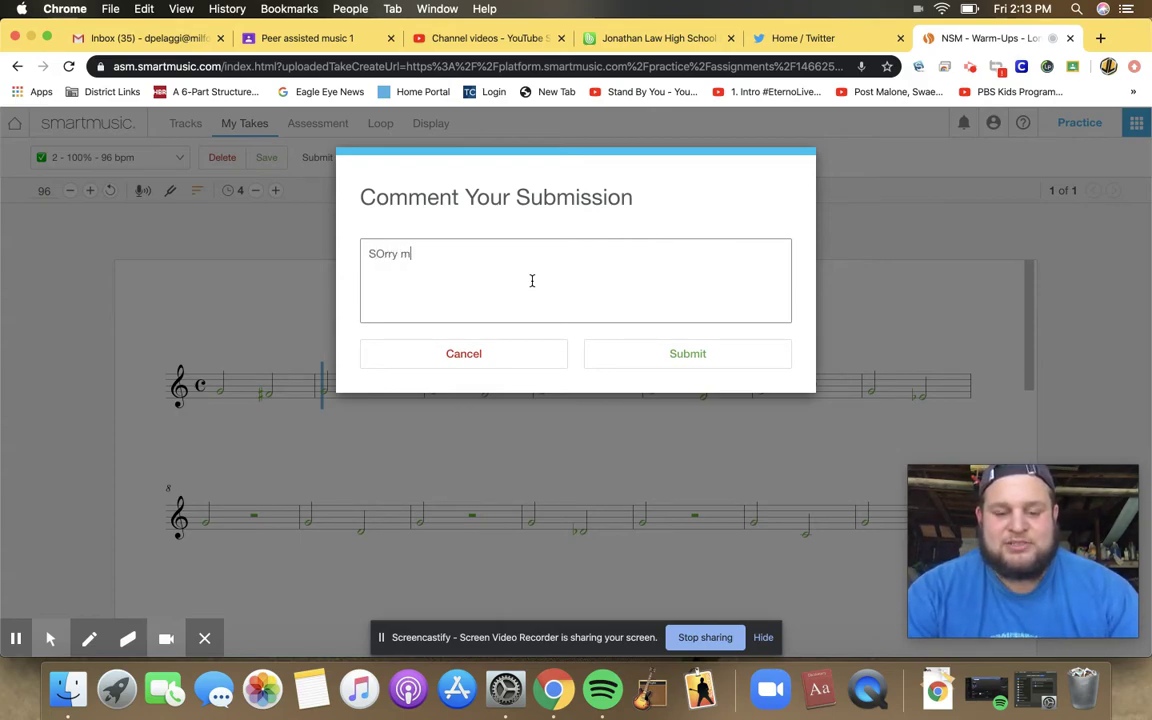
key("BackSpace")
key("BackSpace")
key("BackSpace")
key("BackSpace")
key("BackSpace")
type("orry")
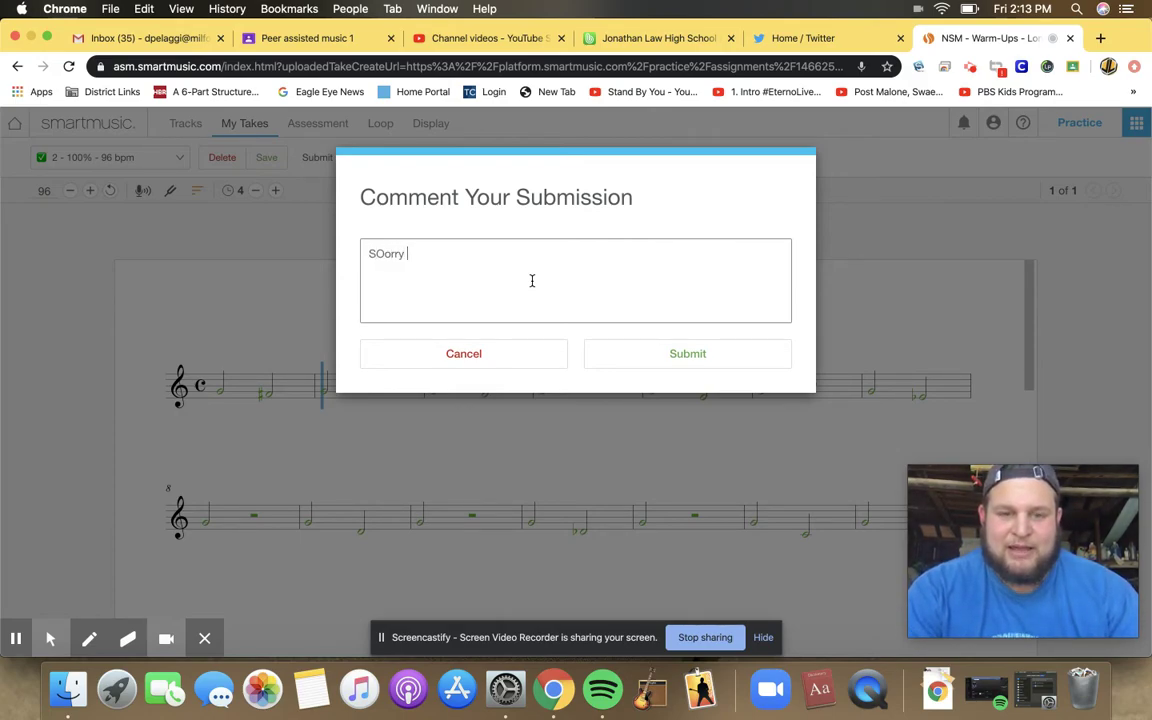
key("BackSpace")
key("BackSpace")
key("BackSpace")
type("orry my ton")
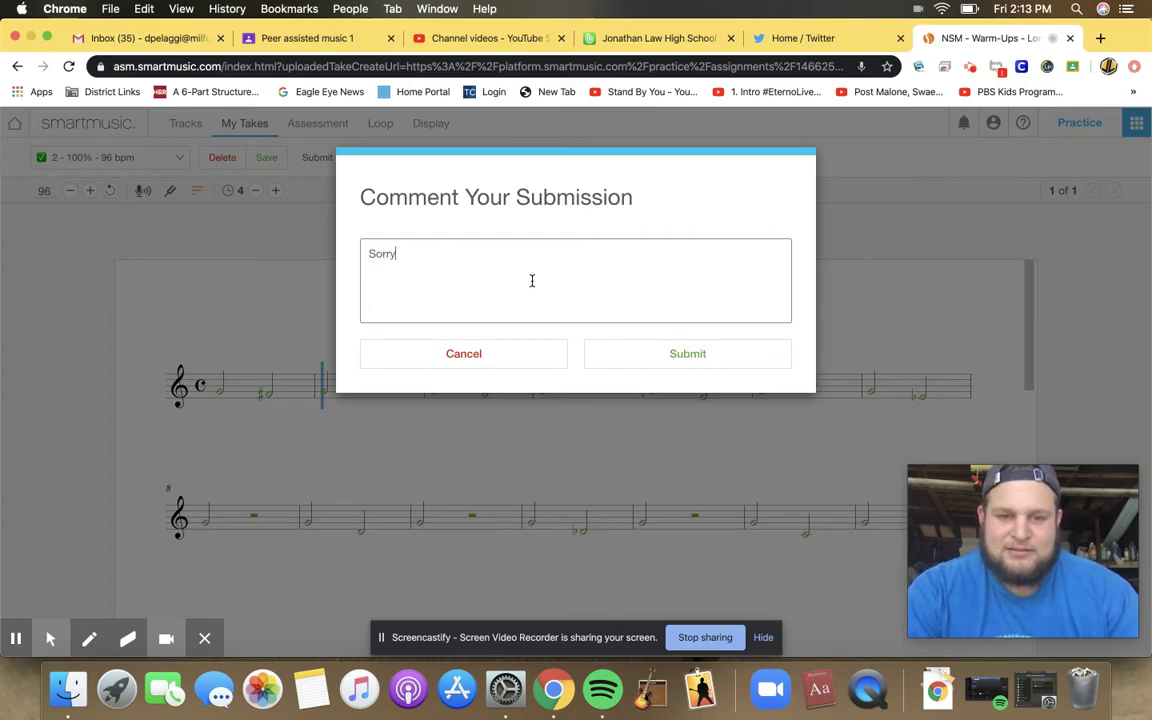
type("e was ")
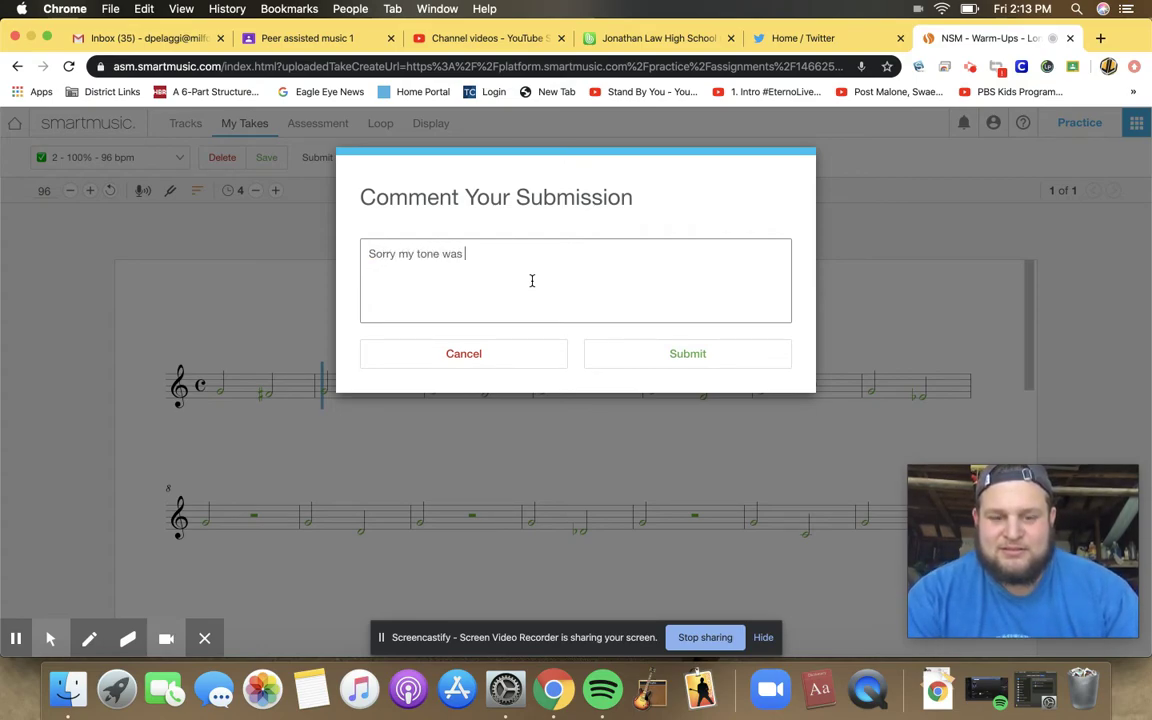
type("really bad I w")
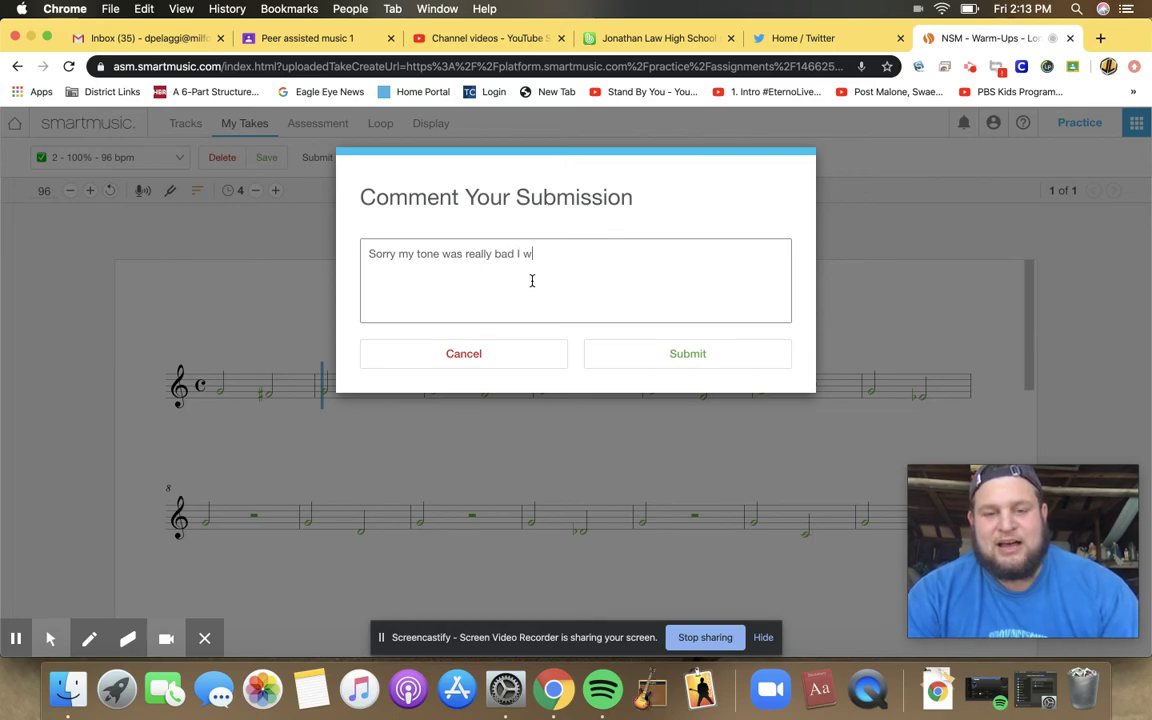
type("ill work on ")
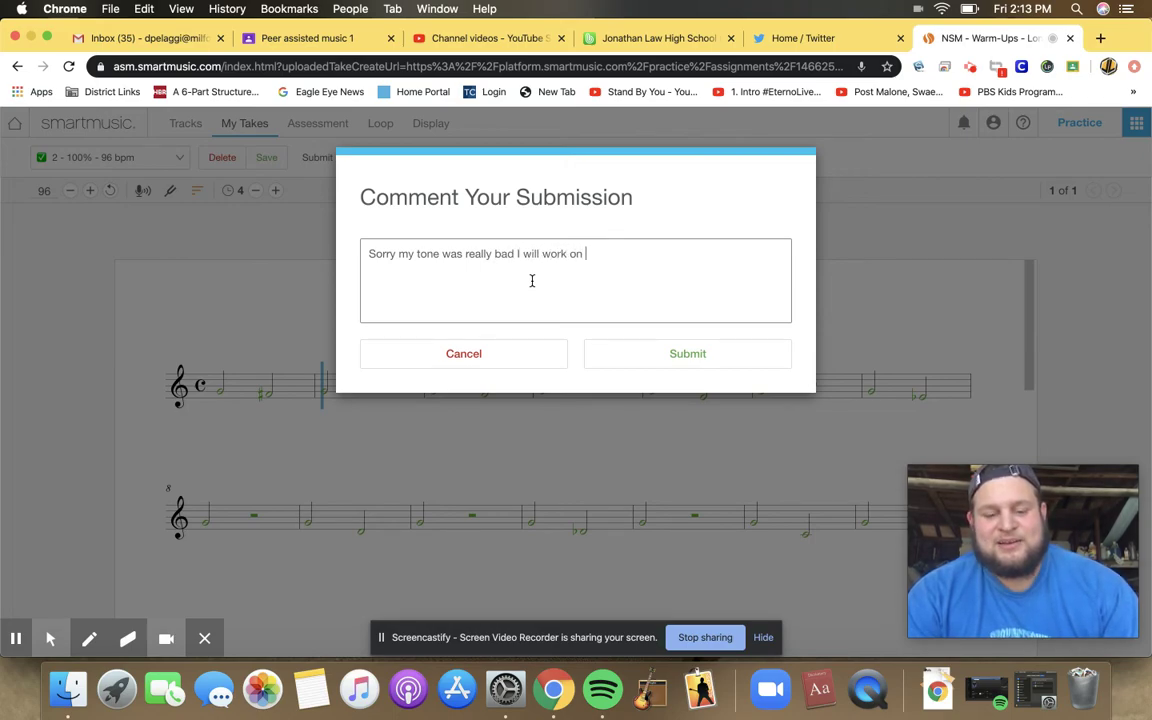
type("it by")
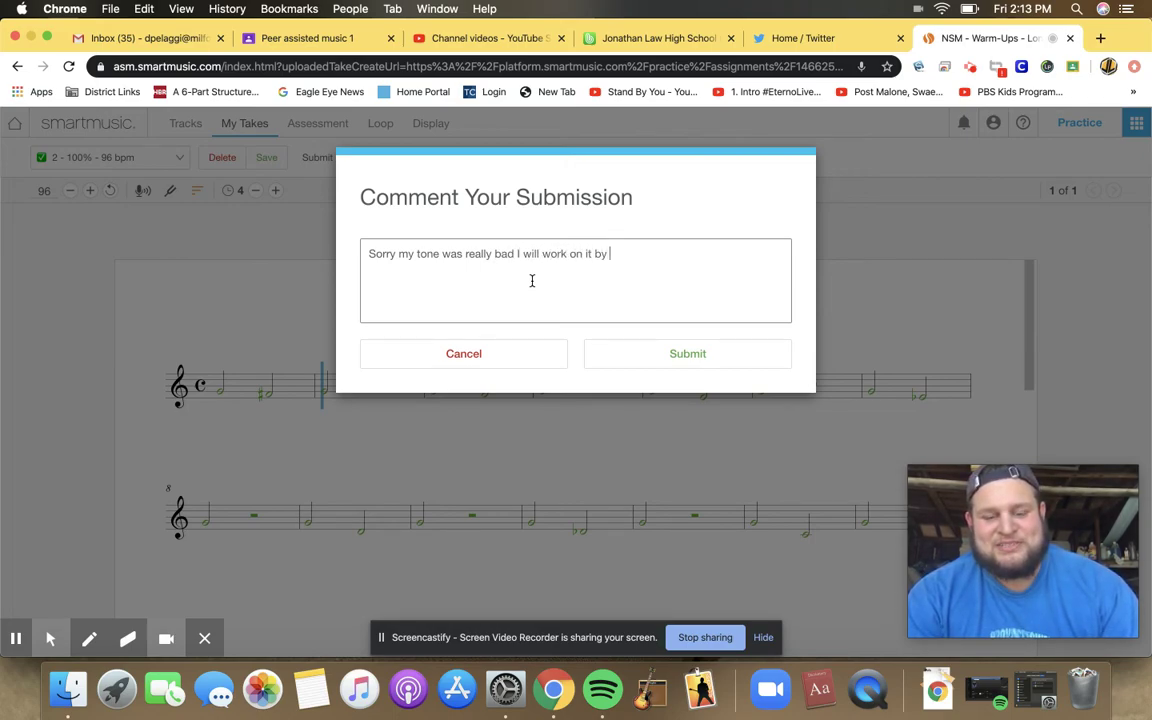
type("playing more long")
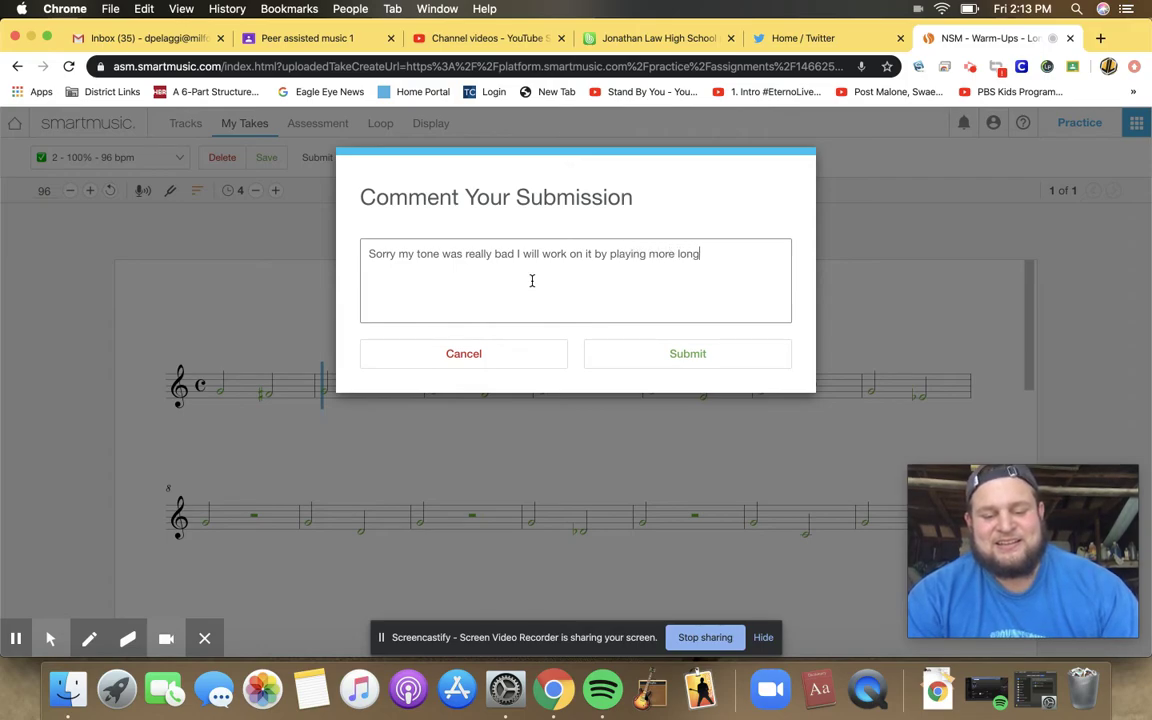
type(" tones.")
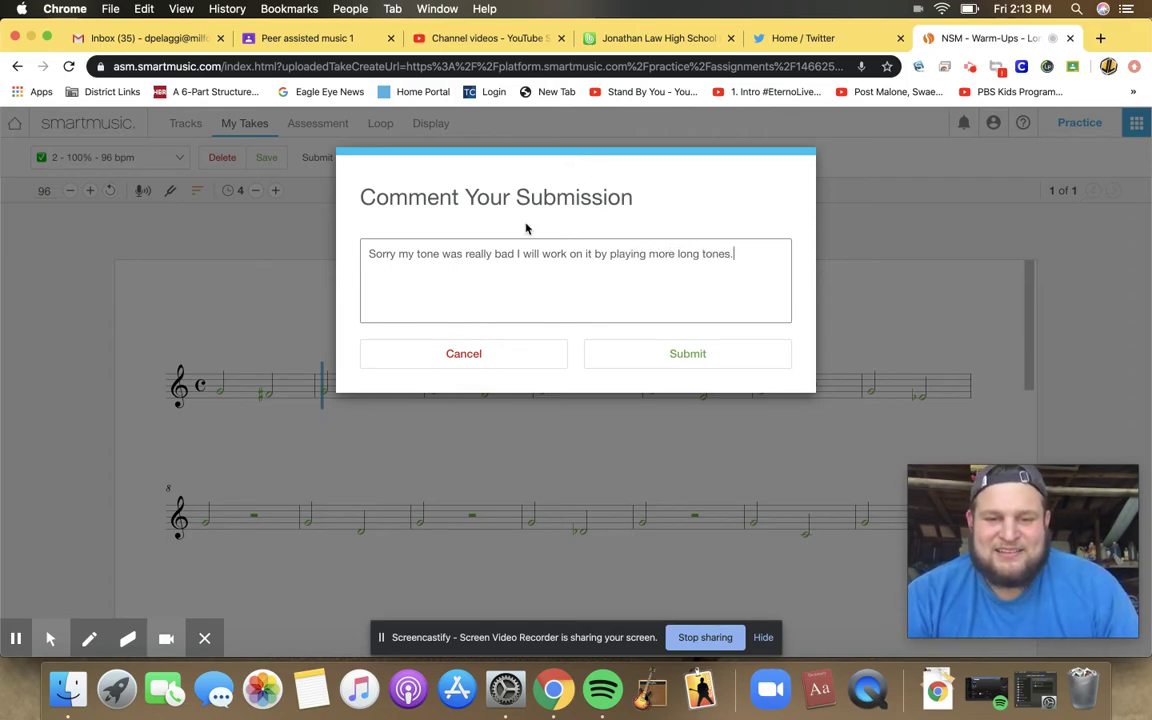
left_click(516, 253)
type(".")
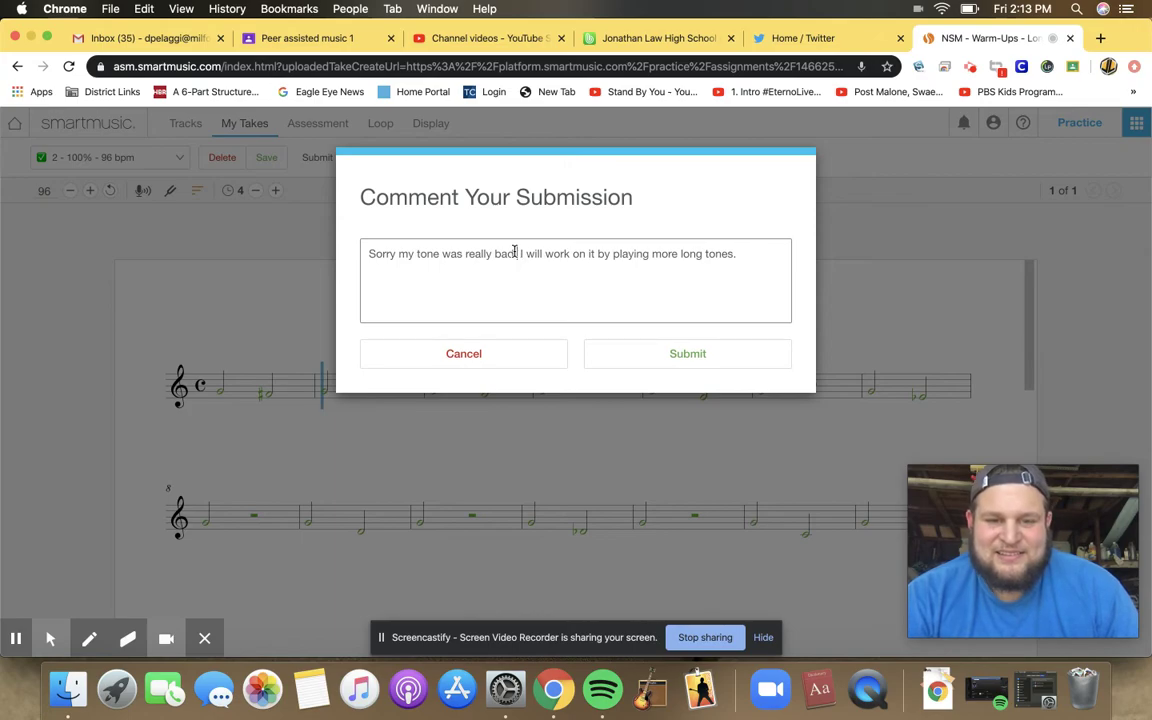
left_click(697, 354)
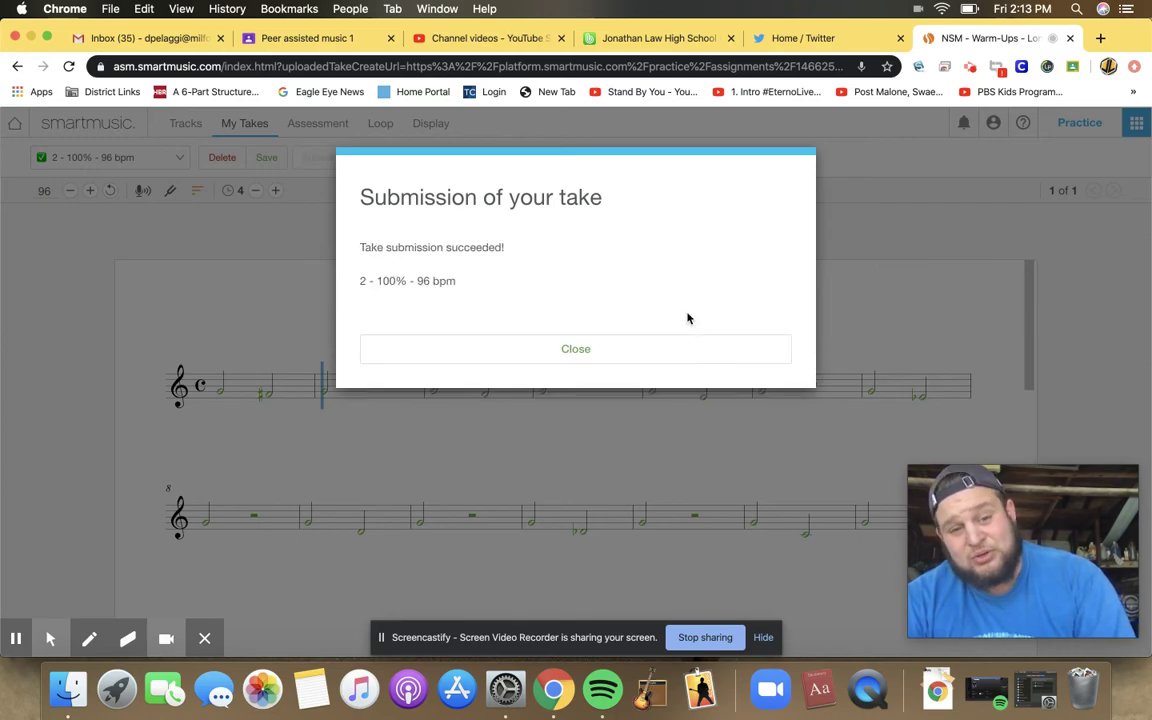
Step: Dismiss the submission success message, leaving take 2 (100%, 96 bpm) marked submitted
left_click(650, 342)
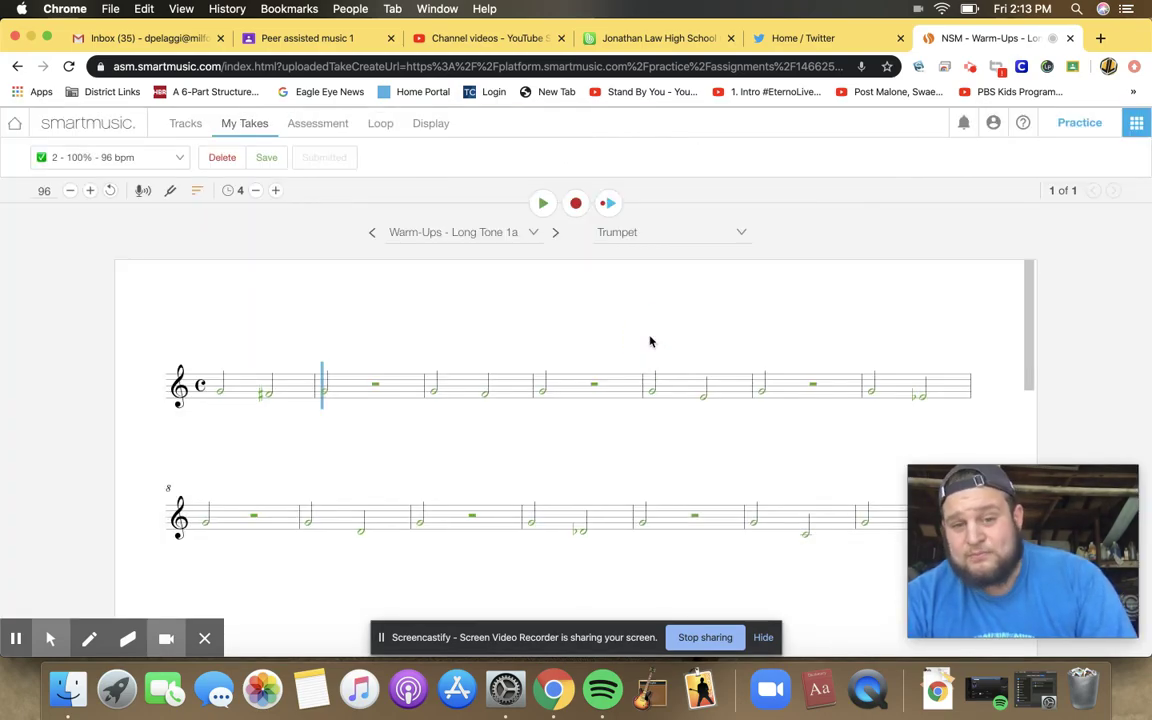